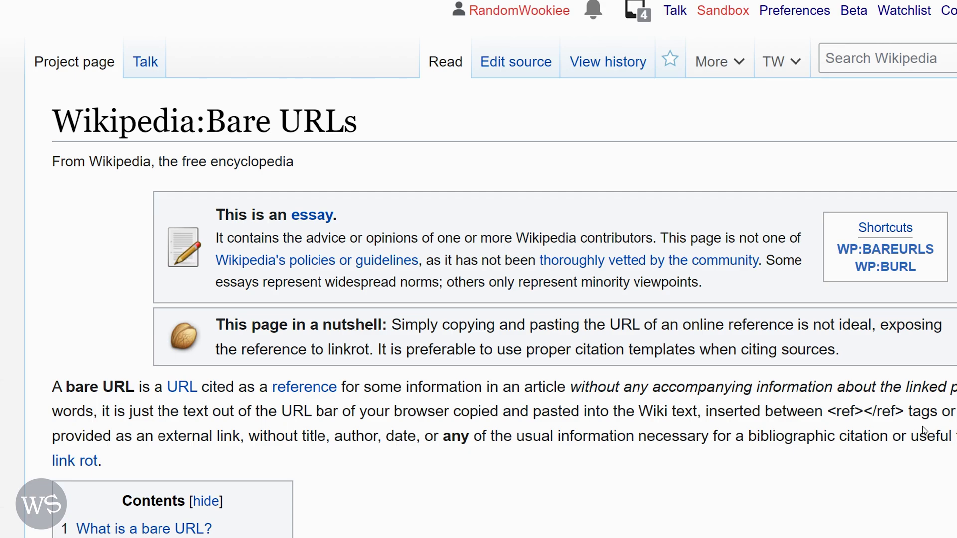
Step: Open the reFill documentation page and read its reFill 2 and Usage sections
scroll(918, 420, "down", 8)
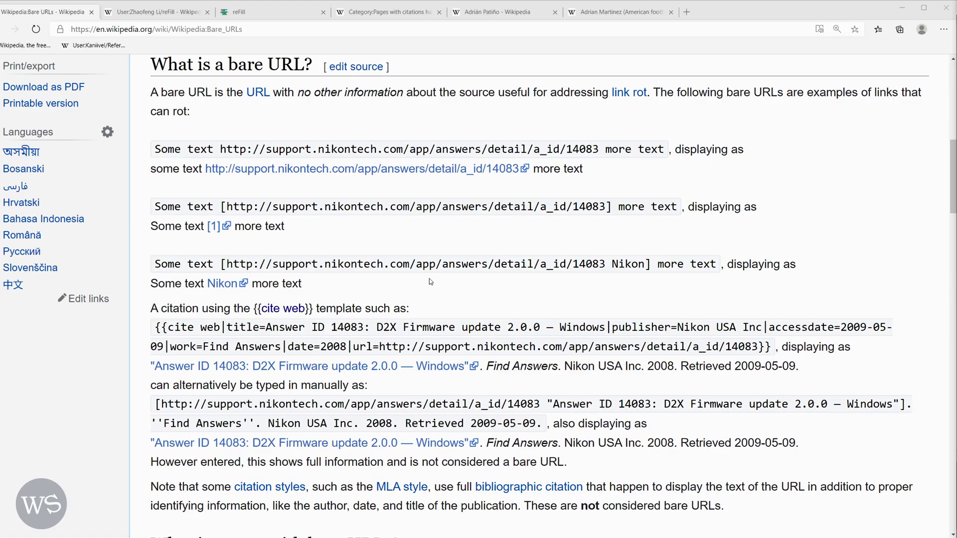
scroll(419, 277, "up", 1)
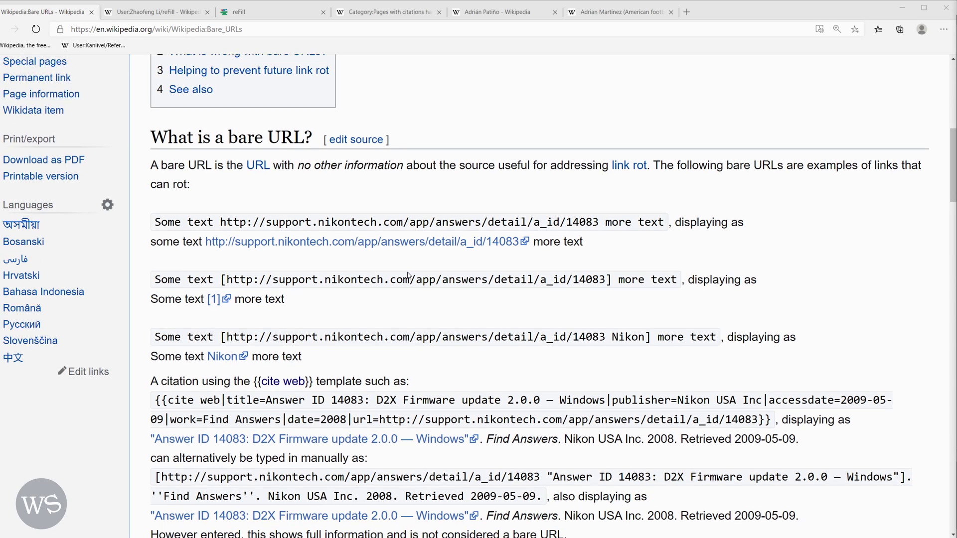
left_click(136, 12)
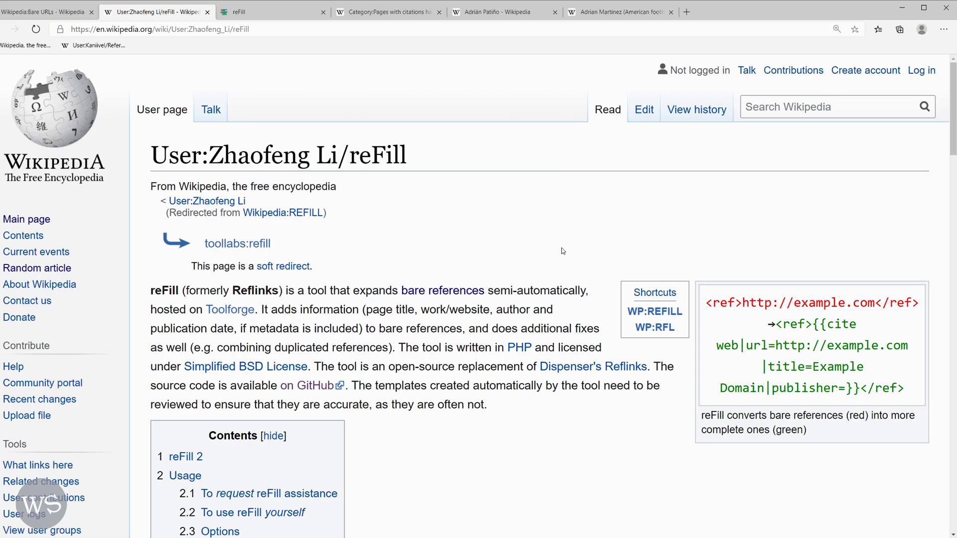
scroll(569, 267, "down", 10)
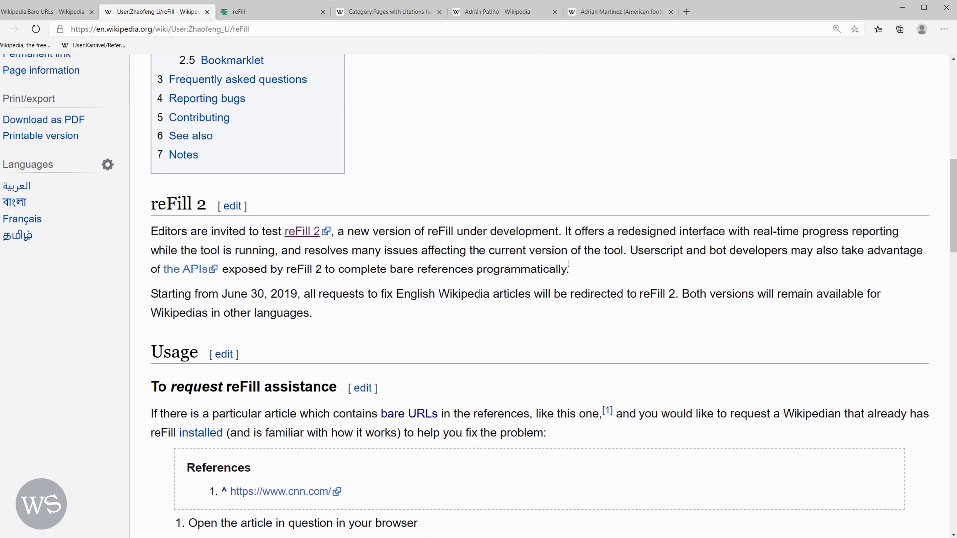
scroll(569, 264, "up", 10)
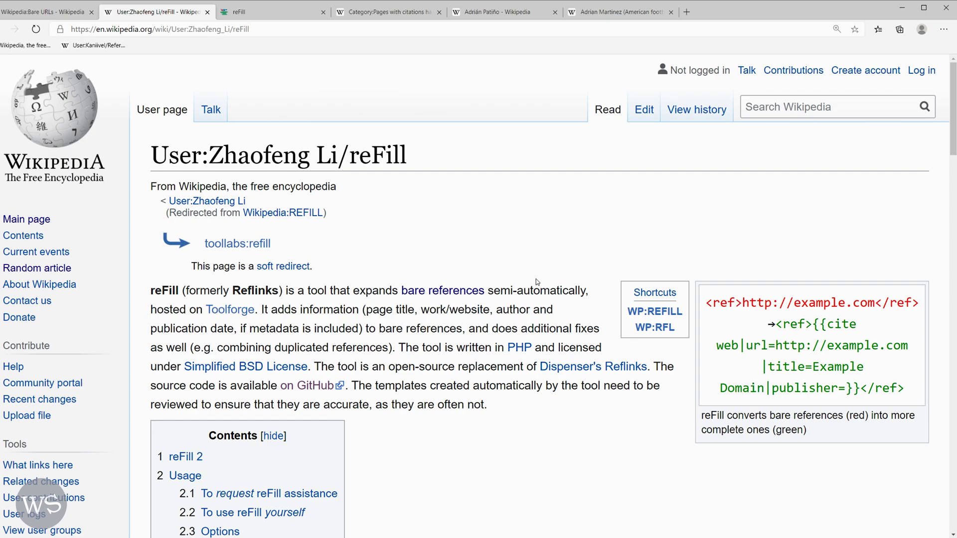
scroll(537, 283, "down", 10)
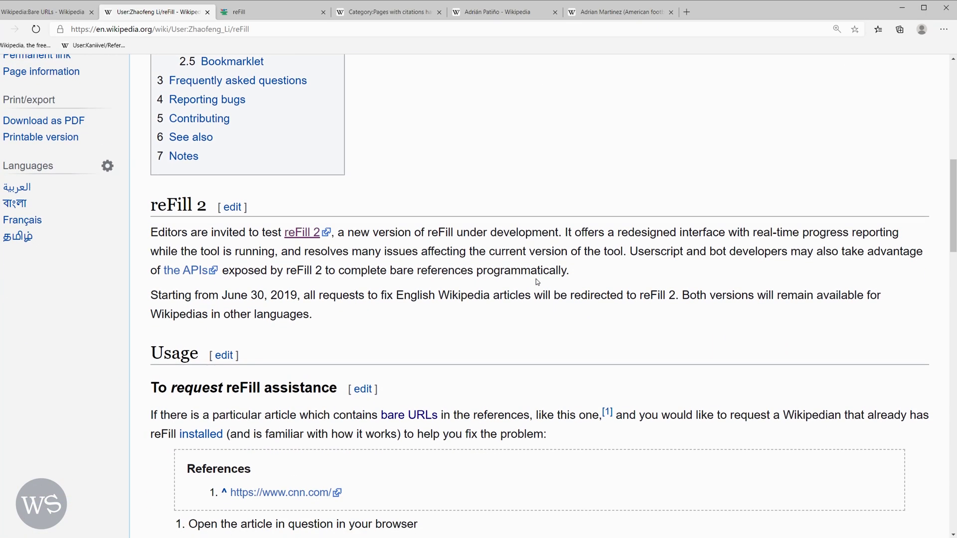
scroll(536, 283, "down", 2)
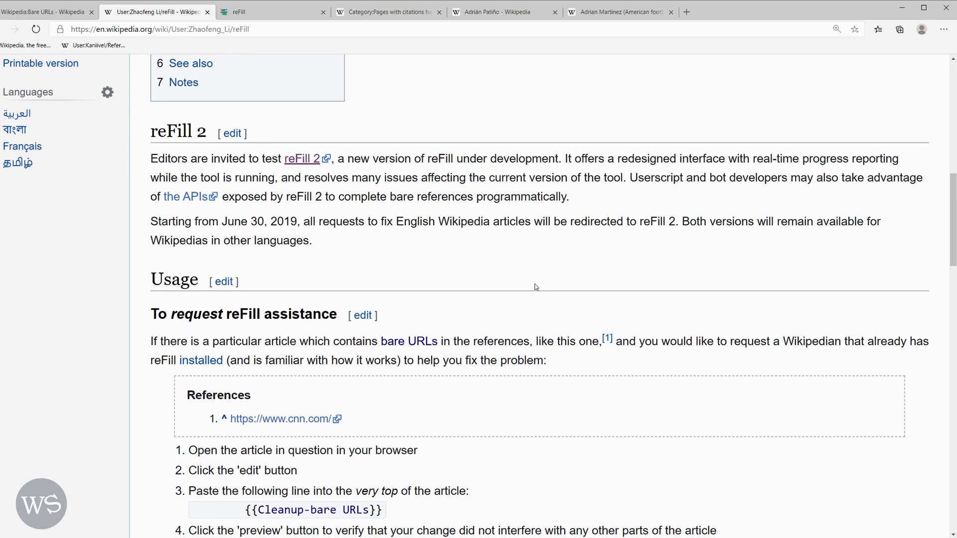
Step: Switch to the Adrián Patiño article and select its page title at the top
left_click(494, 14)
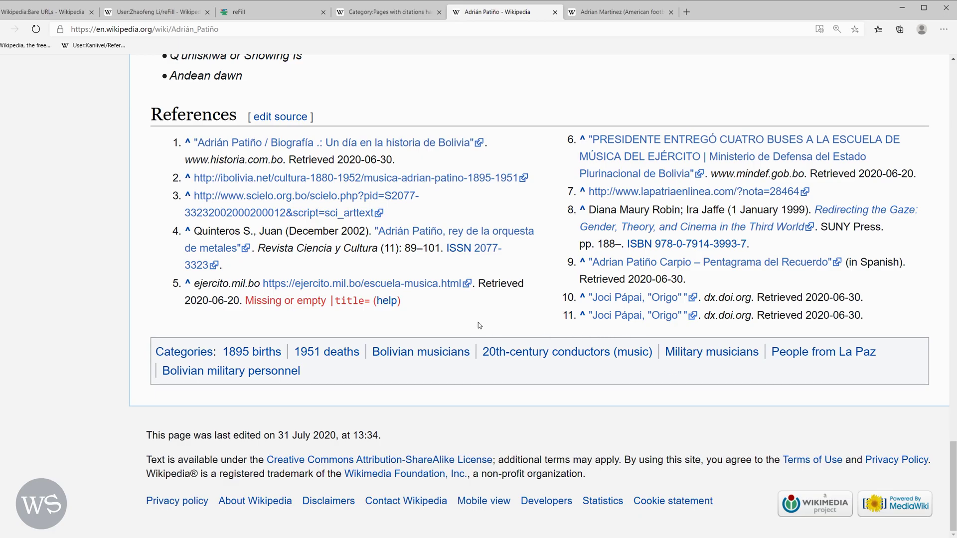
scroll(135, 225, "up", 8)
scroll(135, 224, "up", 10)
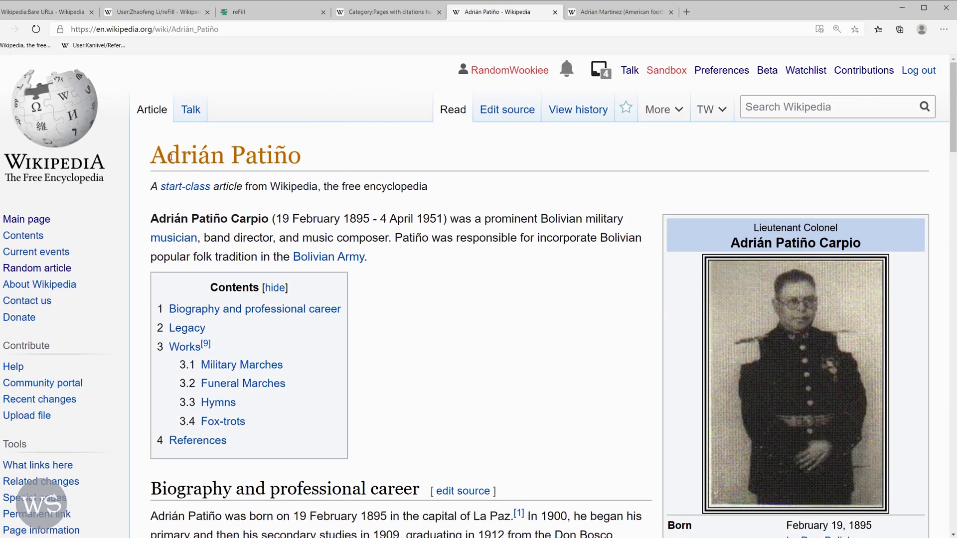
left_click_drag(152, 156, 309, 158)
key("ctrl+c")
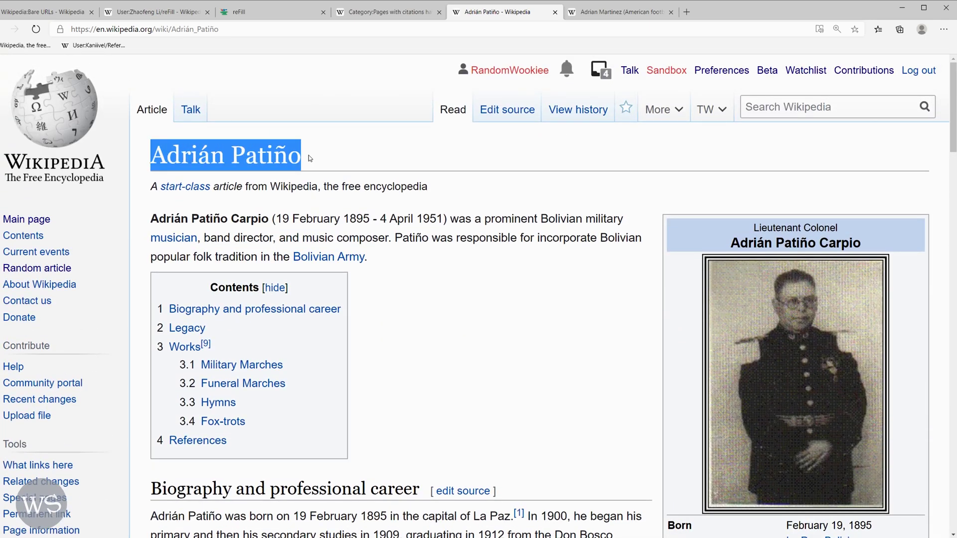
Step: Paste 'Adrián Patiño' as reFill's page name and run it to expand the bare references
left_click(249, 17)
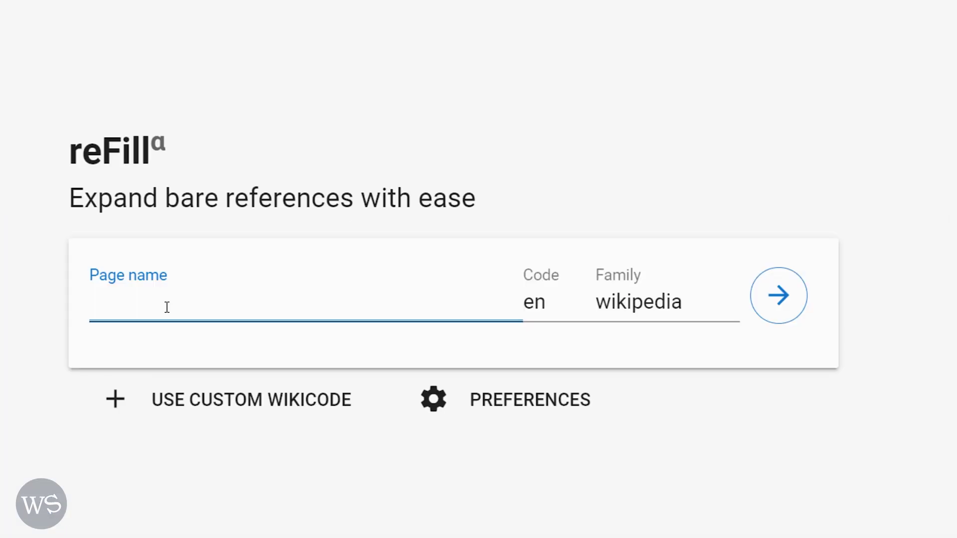
key("ctrl+v")
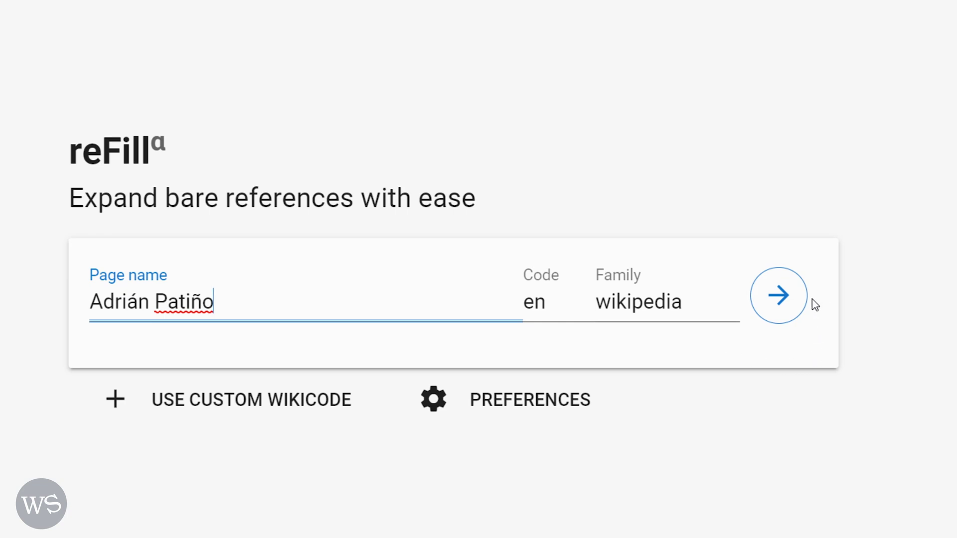
left_click(793, 298)
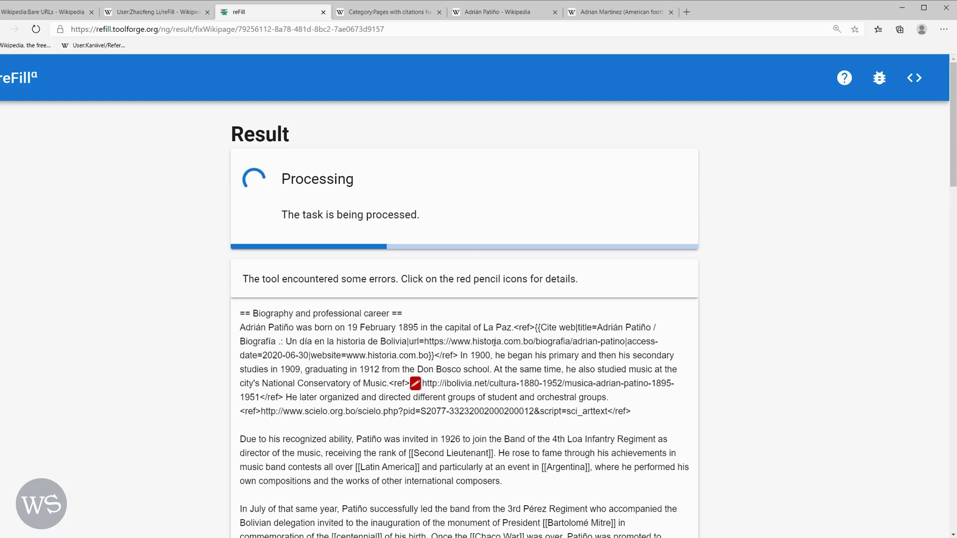
scroll(660, 285, "down", 9)
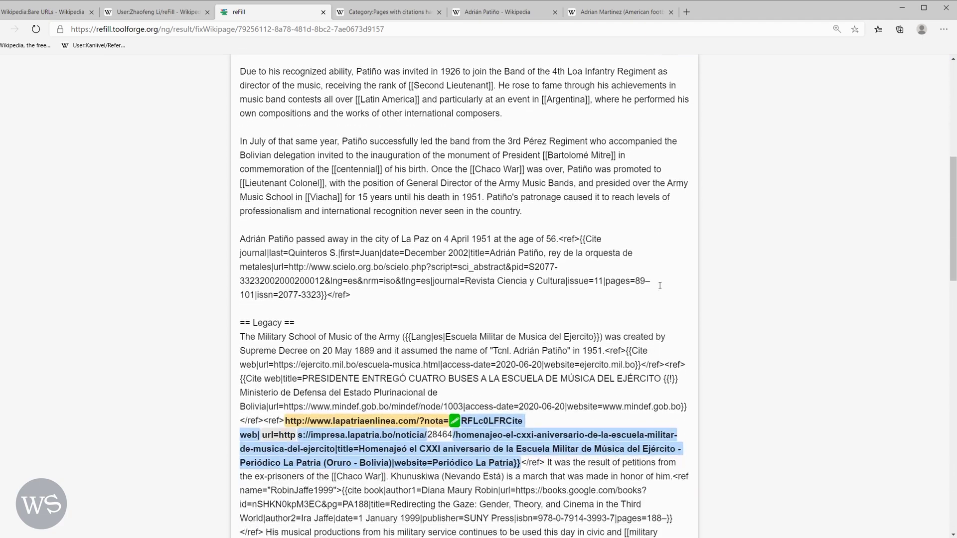
scroll(660, 285, "down", 9)
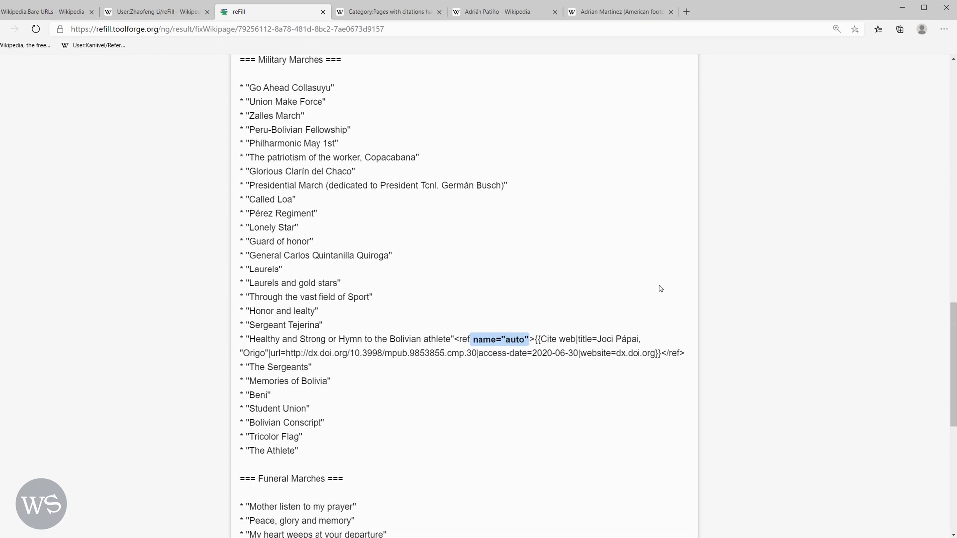
scroll(660, 289, "down", 5)
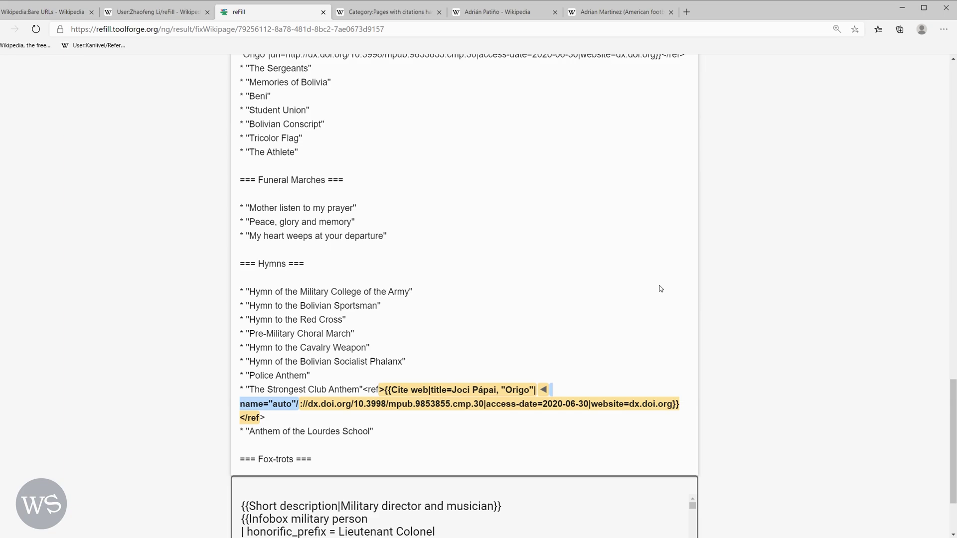
scroll(660, 289, "up", 20)
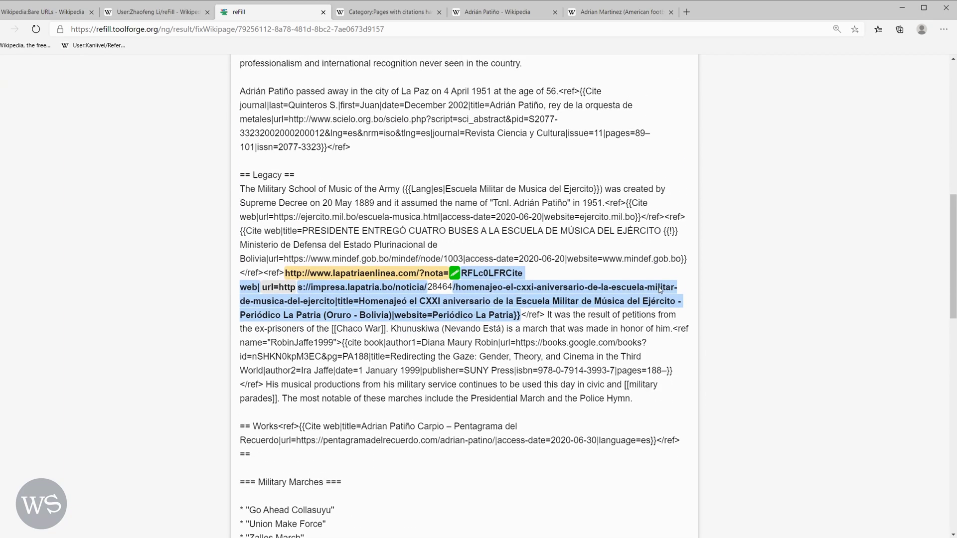
Step: Inspect the expanded citations' details and the 'No title found' error for the failed reference
left_click(635, 179)
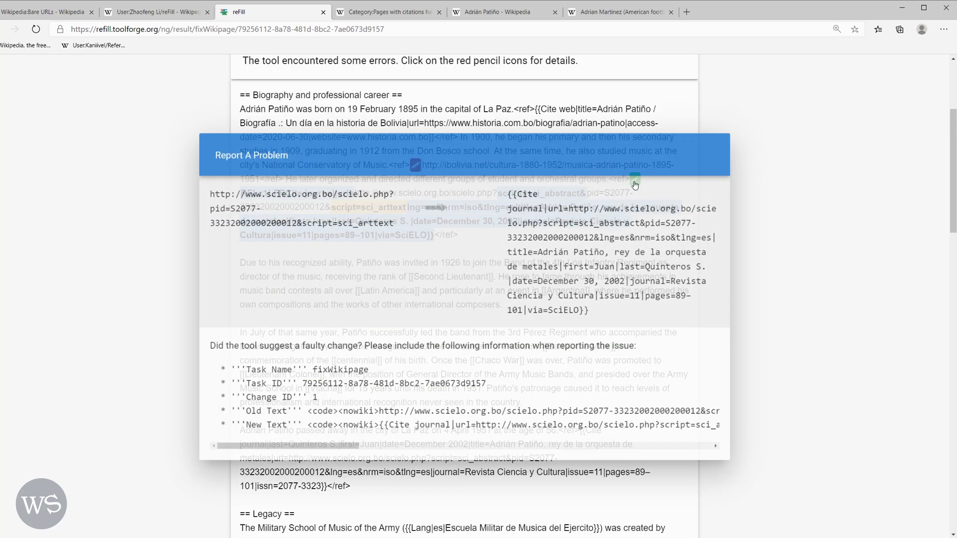
key("Escape")
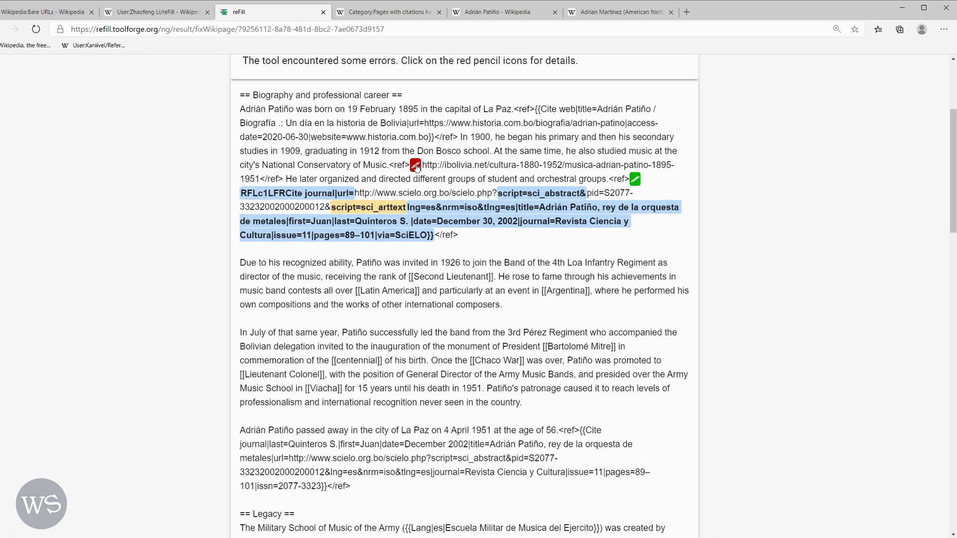
left_click(415, 165)
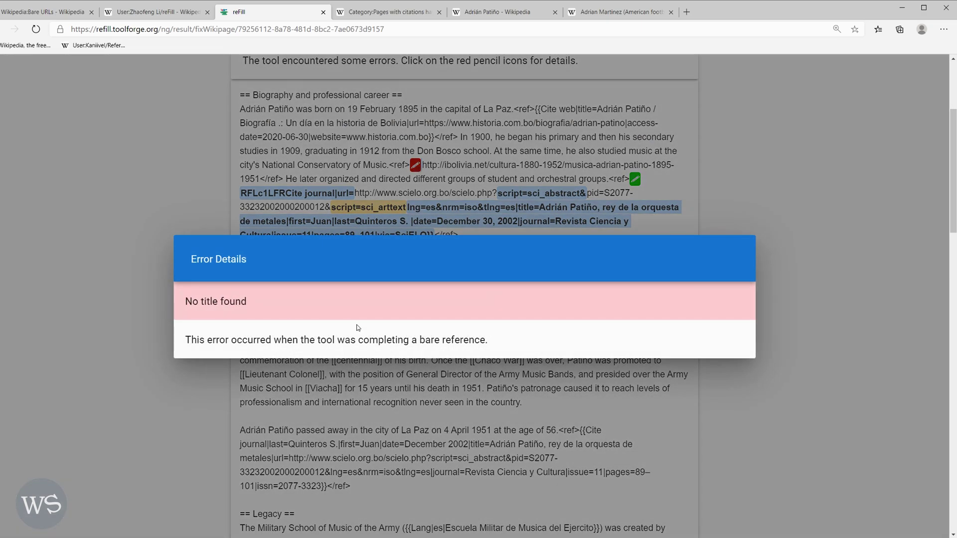
left_click(517, 227)
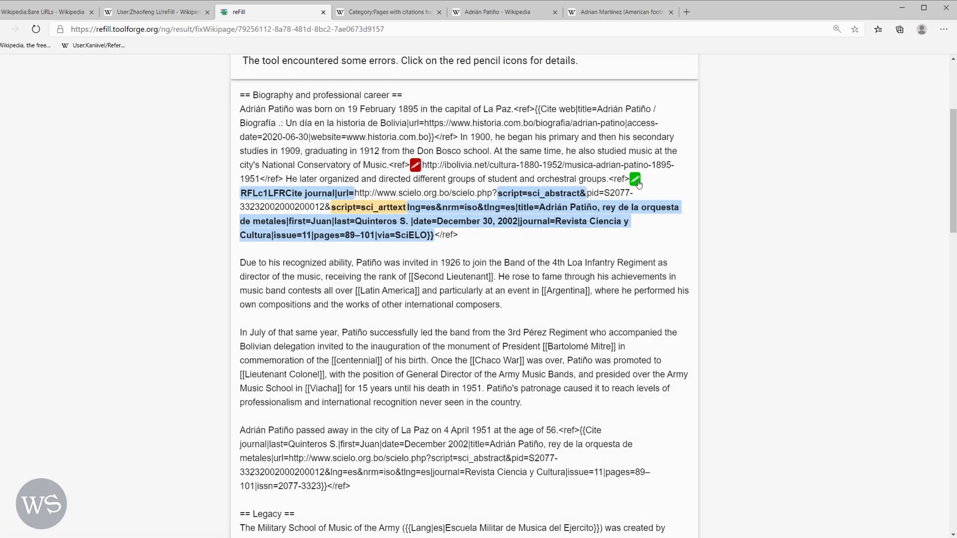
left_click(636, 182)
left_click(846, 252)
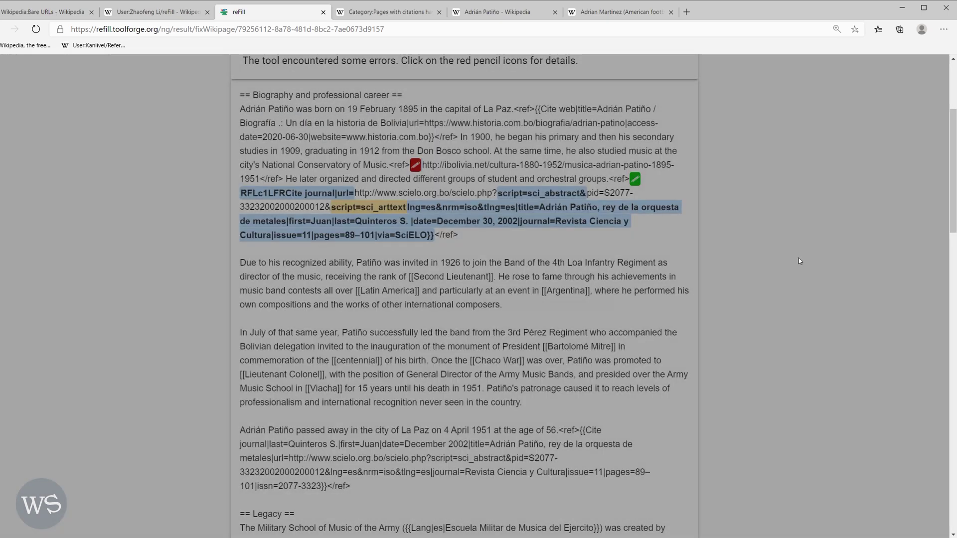
scroll(701, 413, "down", 20)
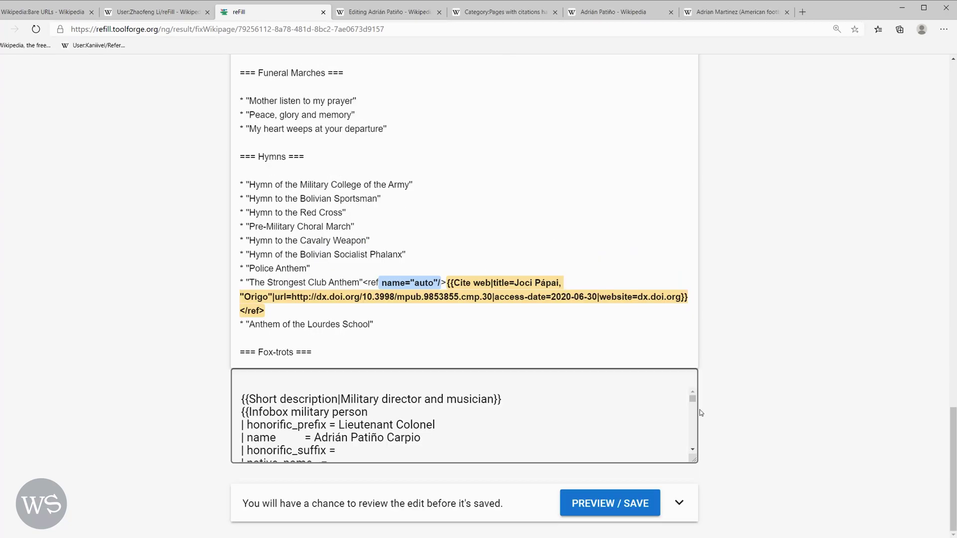
Step: Load reFill's changes into Wikipedia's edit form and check the 'Filled in 2 bare reference(s) with reFill 2' summary
left_click(600, 513)
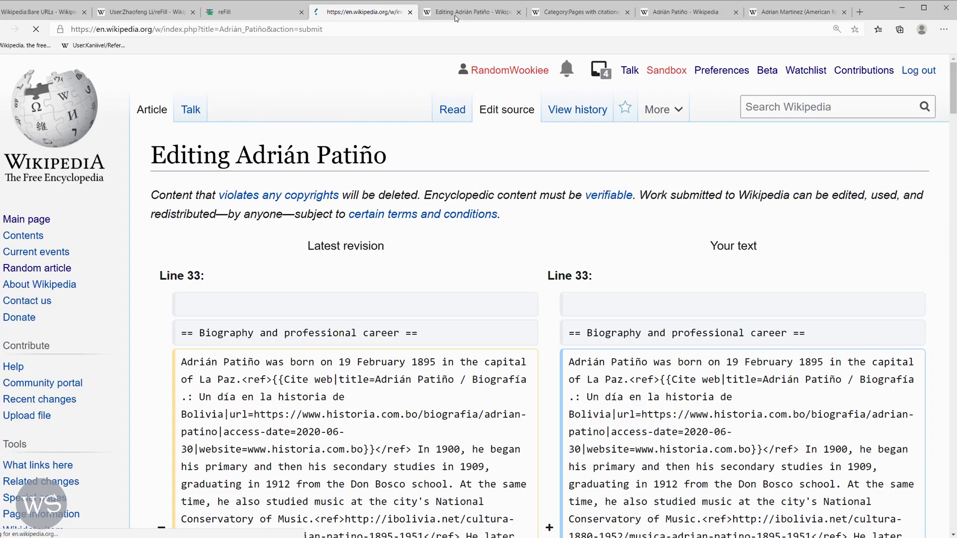
middle_click(455, 15)
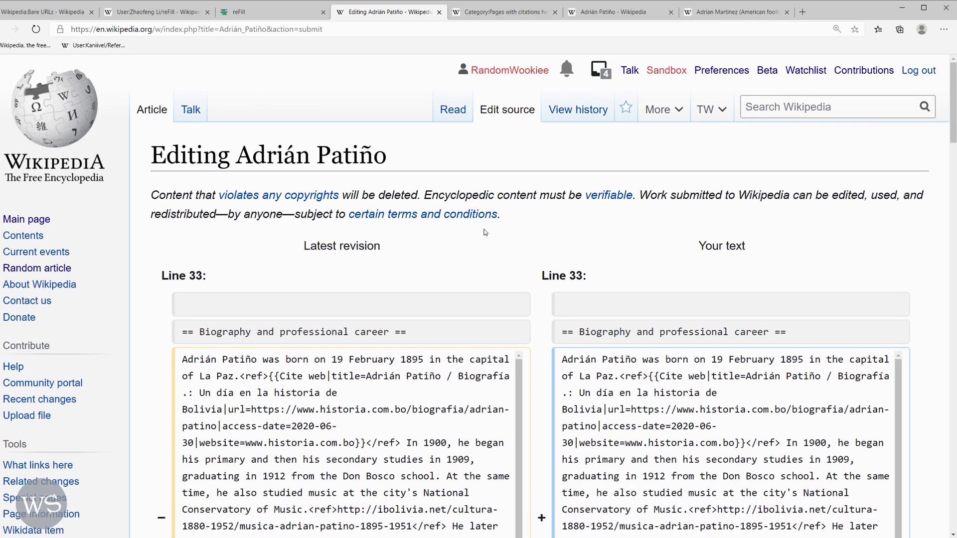
scroll(483, 232, "down", 15)
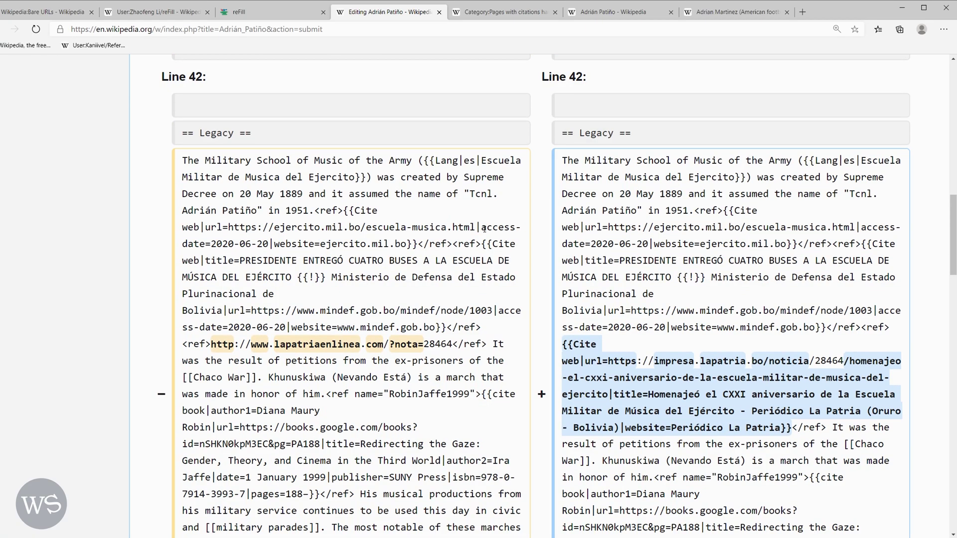
scroll(484, 229, "down", 10)
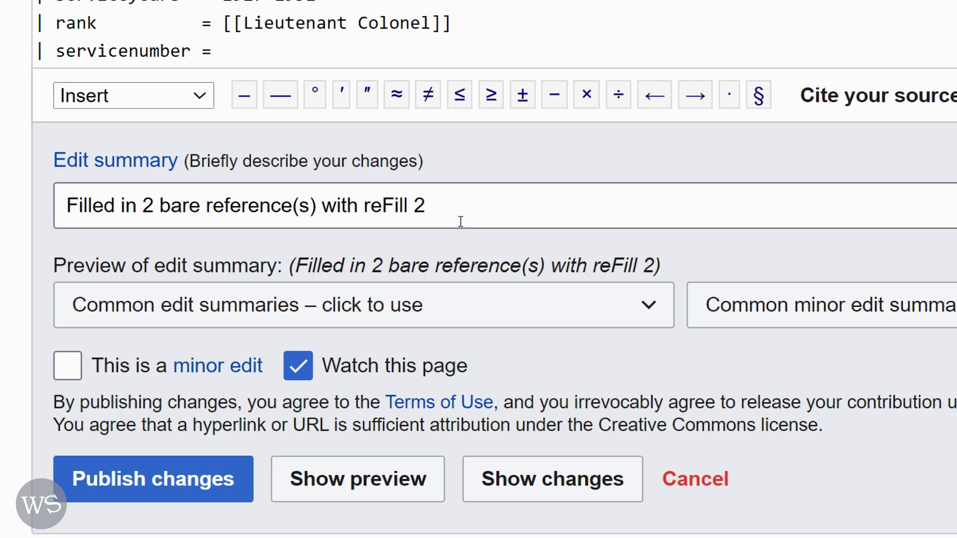
left_click_drag(441, 206, 323, 206)
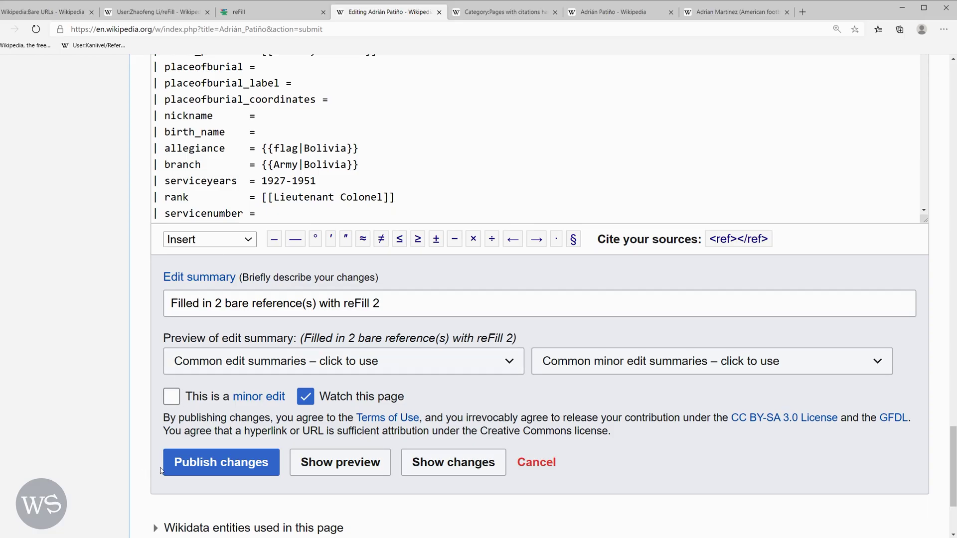
Step: Publish the Adrián Patiño edit and check the expanded citations in its References list
left_click(202, 464)
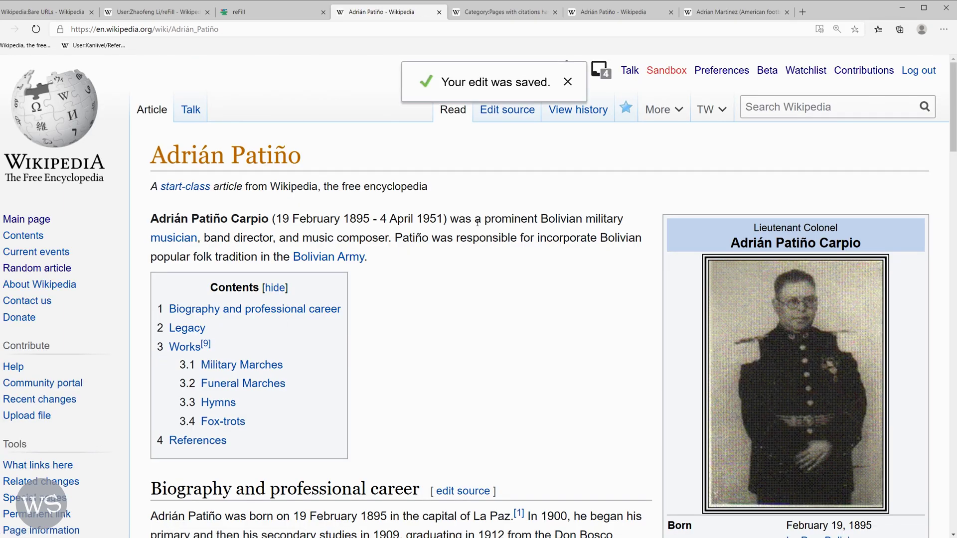
scroll(478, 223, "down", 10)
scroll(477, 223, "down", 10)
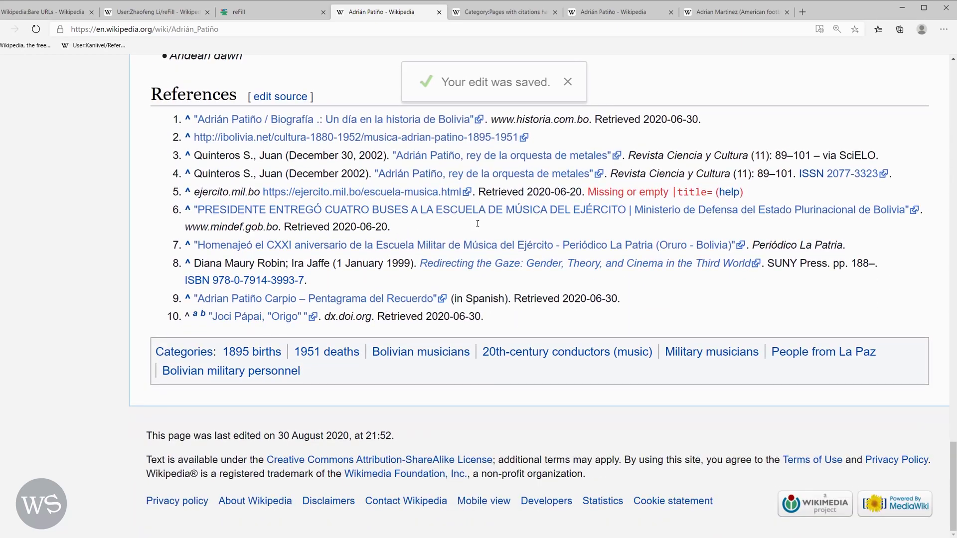
scroll(399, 208, "up", 1)
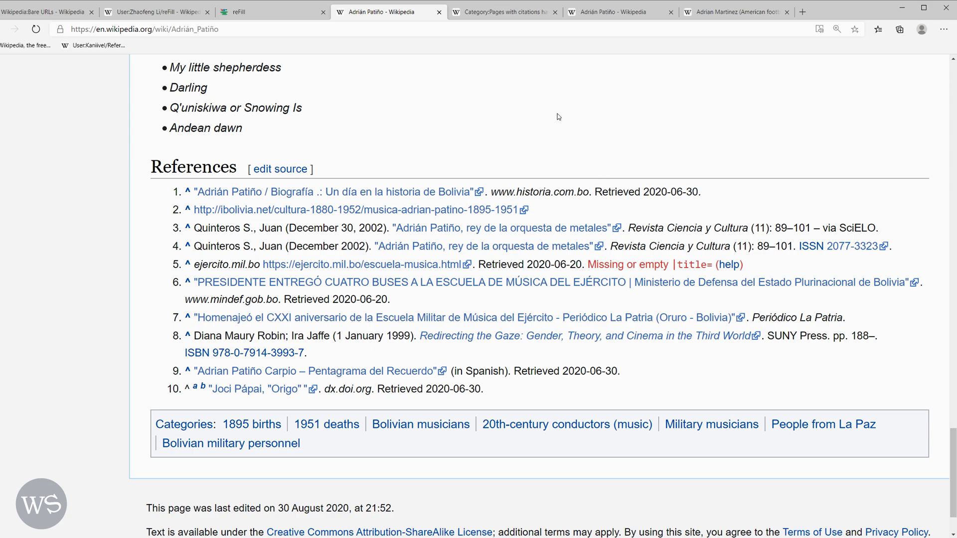
Step: Switch to the Adrian Martinez (American football) article and select its title
left_click(733, 12)
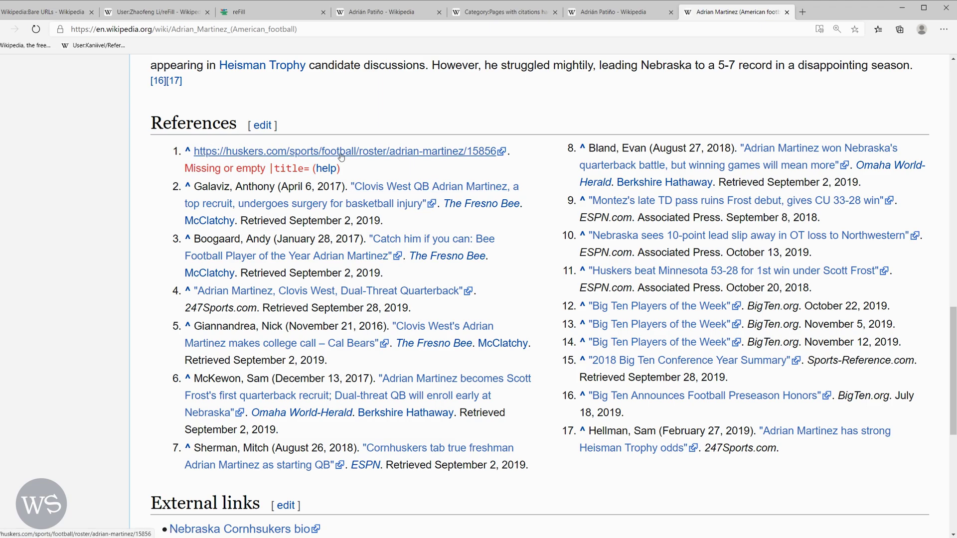
scroll(145, 295, "up", 15)
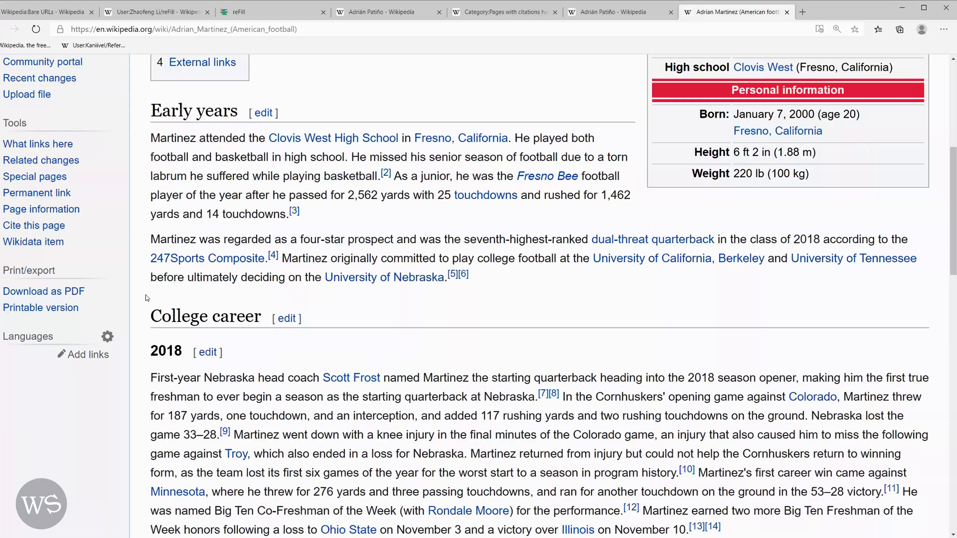
left_click_drag(223, 157, 576, 169)
key("ctrl+c")
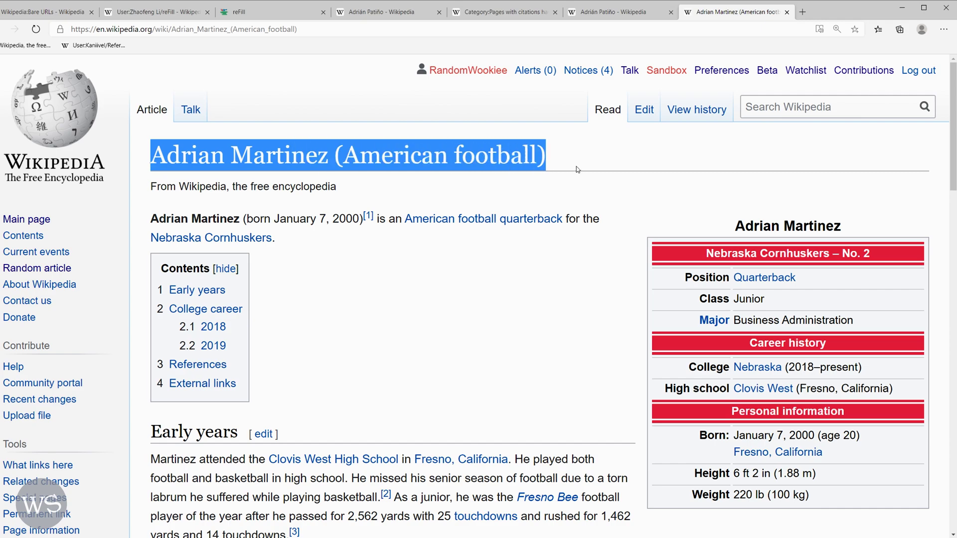
Step: Paste 'Adrian Martinez (American football)' into reFill's page name and run it
left_click(259, 11)
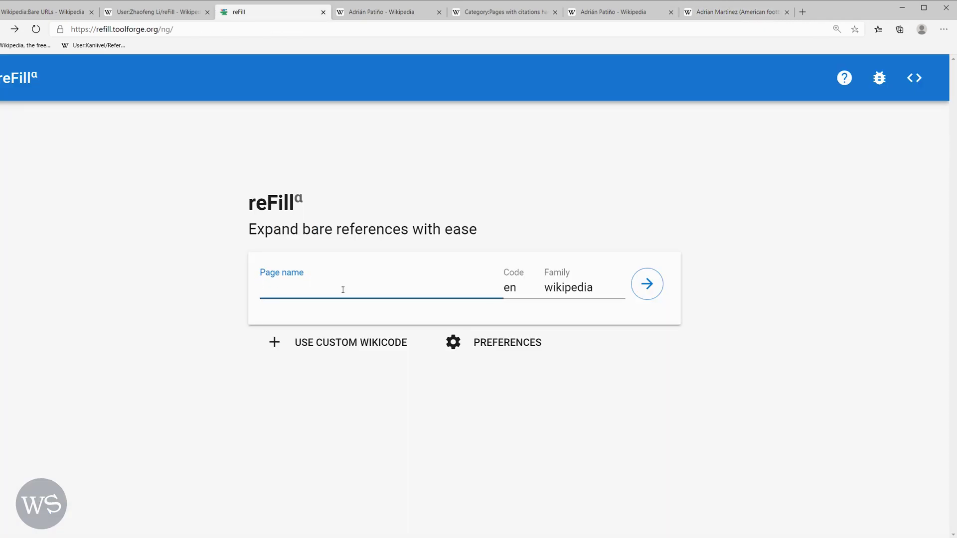
key("ctrl+v")
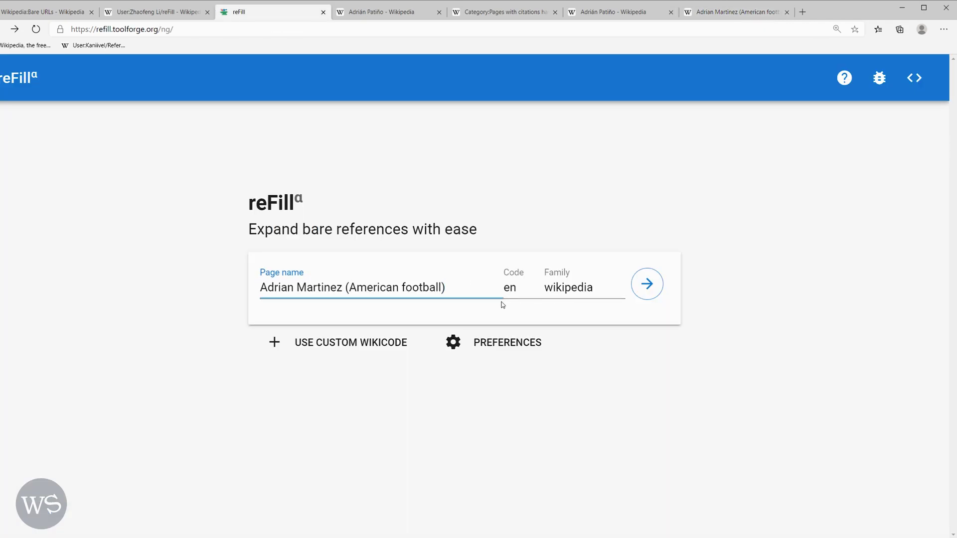
left_click(647, 285)
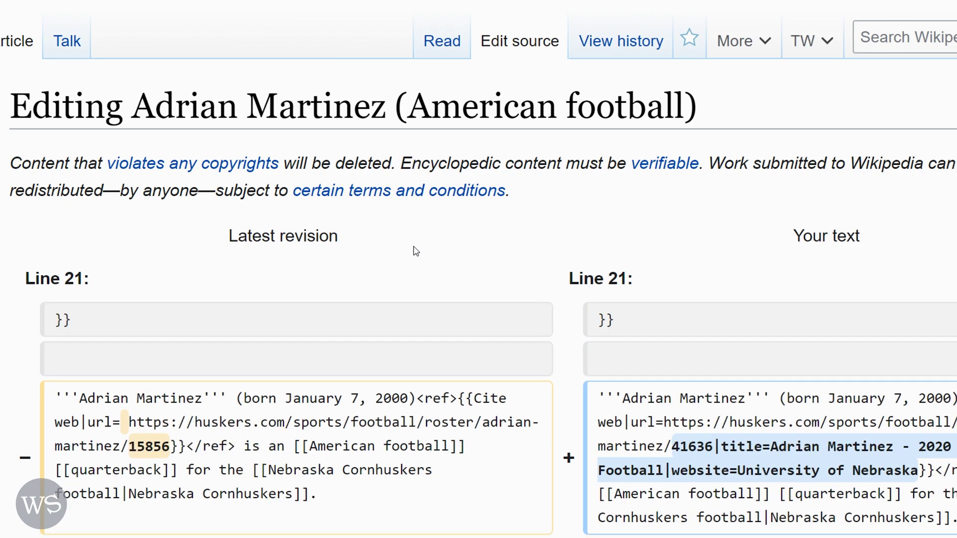
Step: Review the Adrian Martinez diff and publish the edit with its expanded University of Nebraska citation
scroll(416, 251, "down", 2)
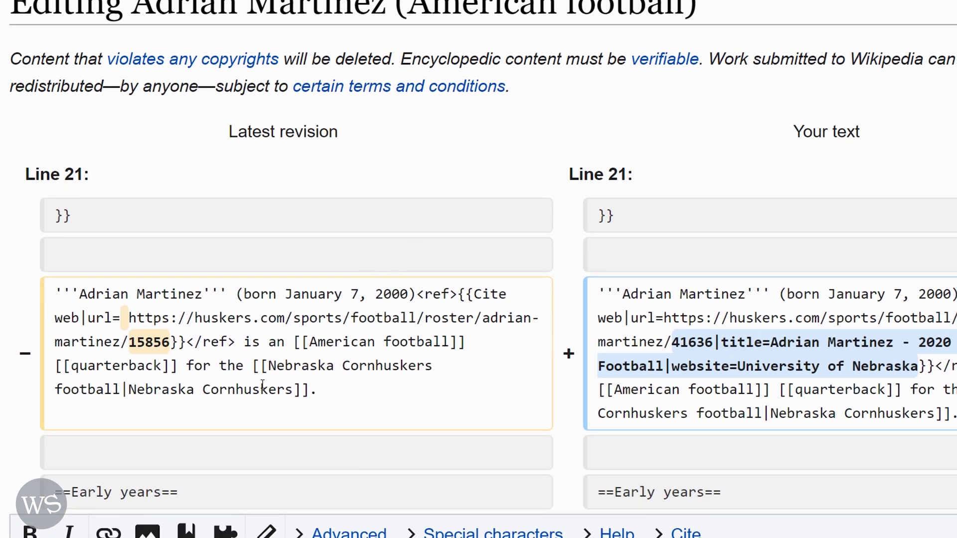
scroll(223, 420, "down", 12)
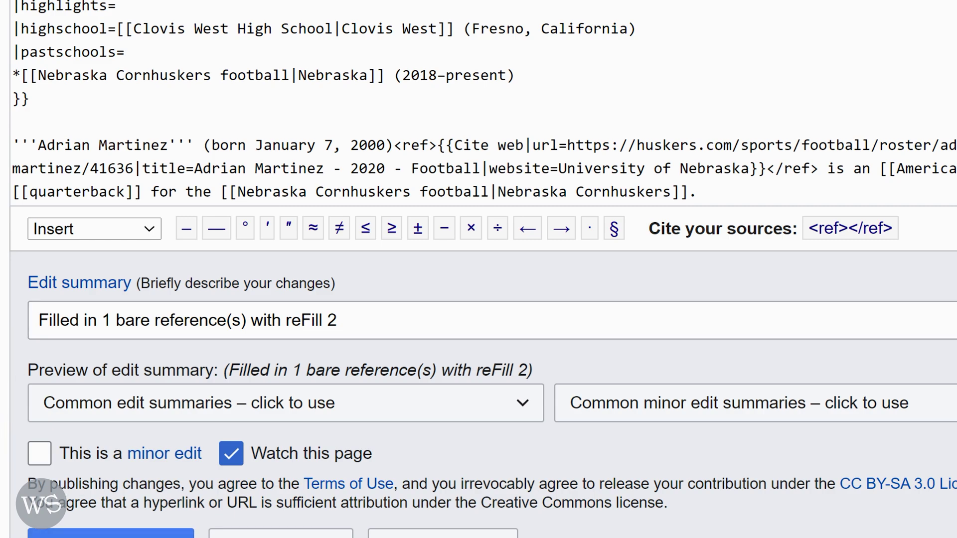
left_click(124, 534)
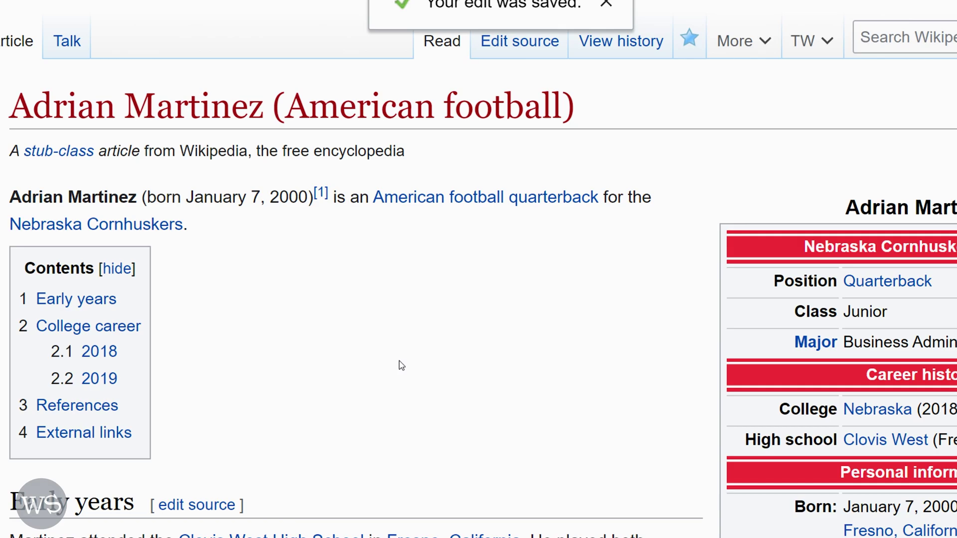
scroll(399, 364, "down", 15)
scroll(402, 365, "up", 7)
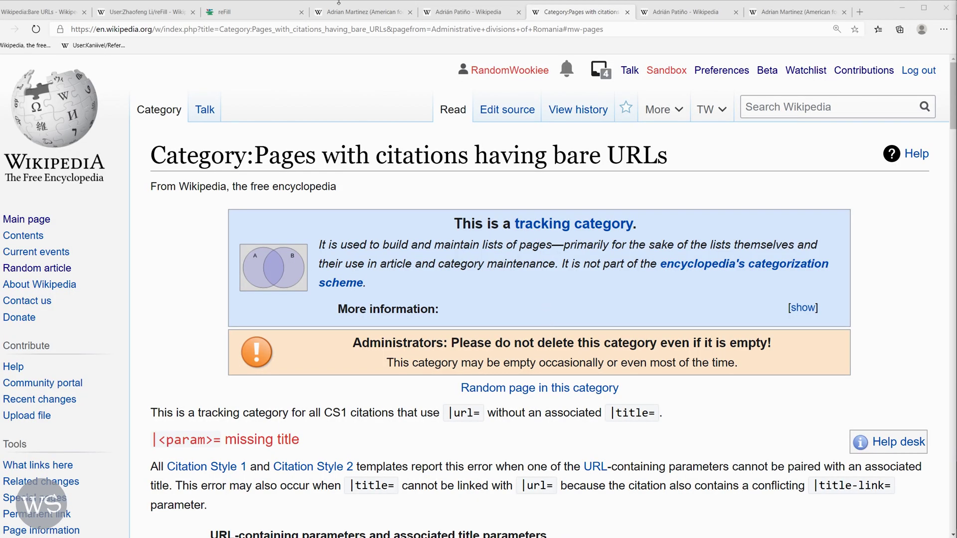
Step: Return to reFill's empty start page to process another article
left_click(239, 15)
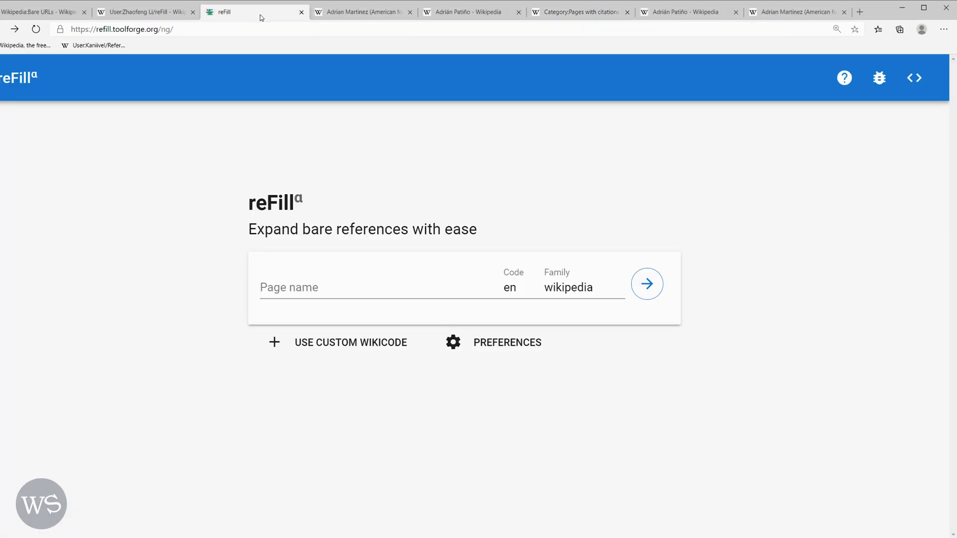